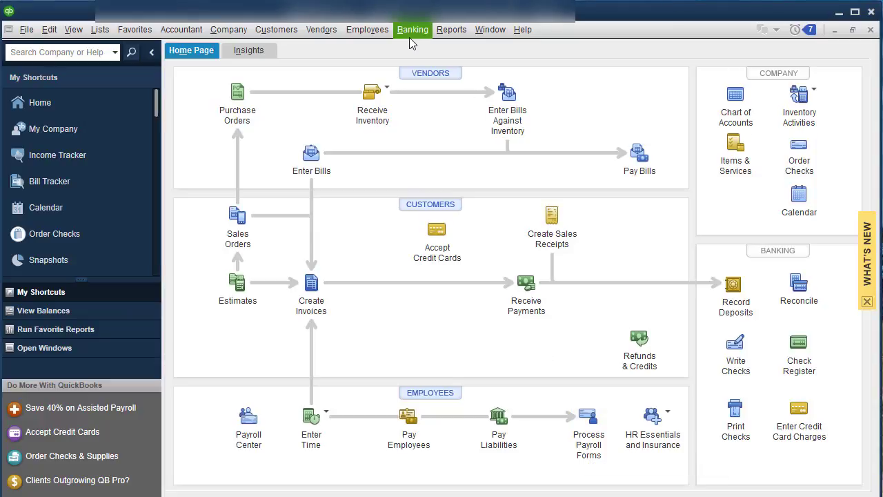
Open the setup for payroll tax payment due dates and methods and proceed to the scheduled tax payments list
left_click(372, 30)
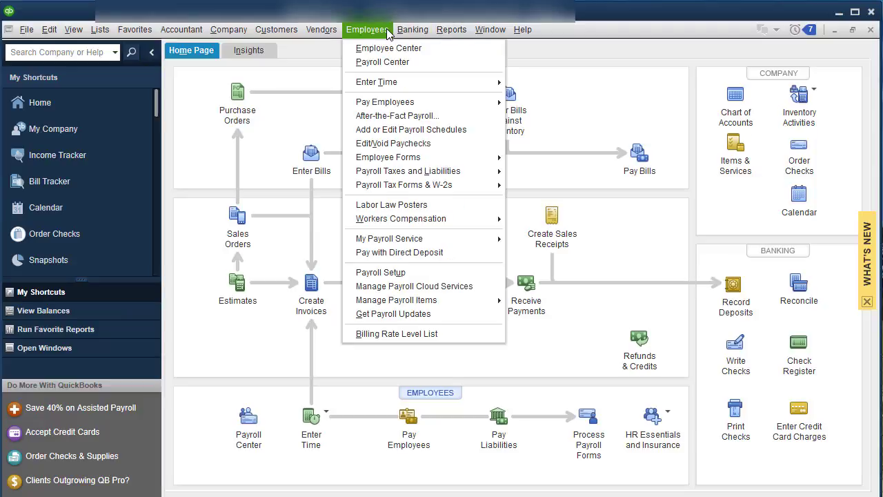
mouse_move(427, 178)
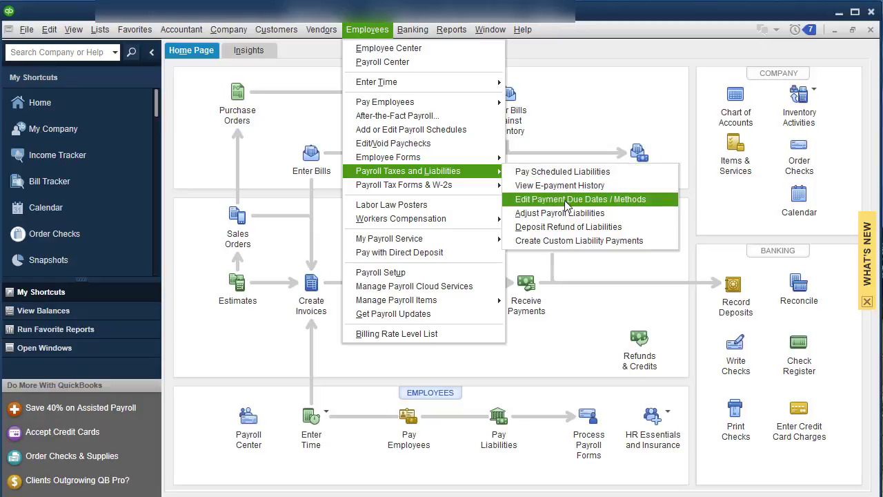
left_click(617, 198)
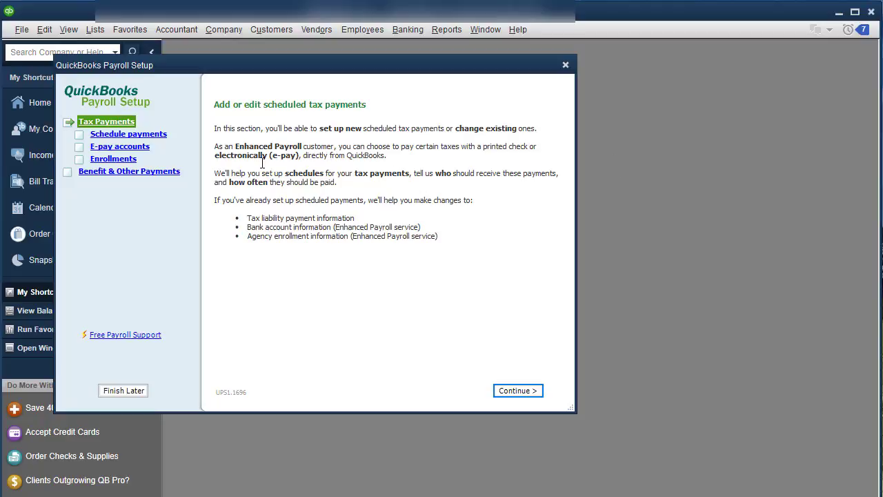
left_click(521, 395)
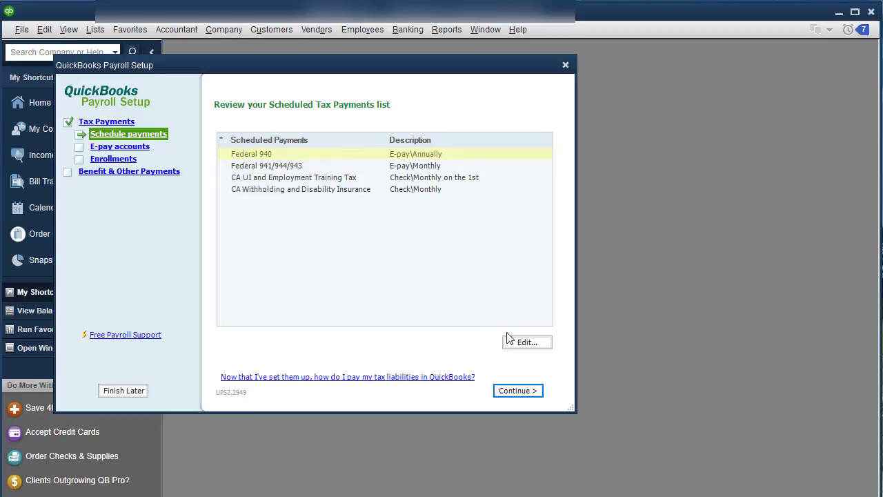
Set the Federal 940 payment schedule to the E-pay method with the Quarterly (usual frequency) deposit frequency
left_click(524, 347)
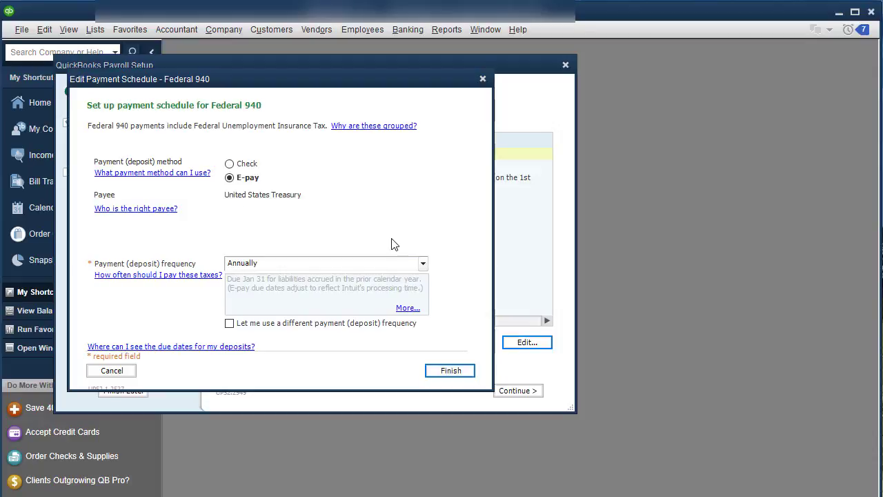
left_click(399, 265)
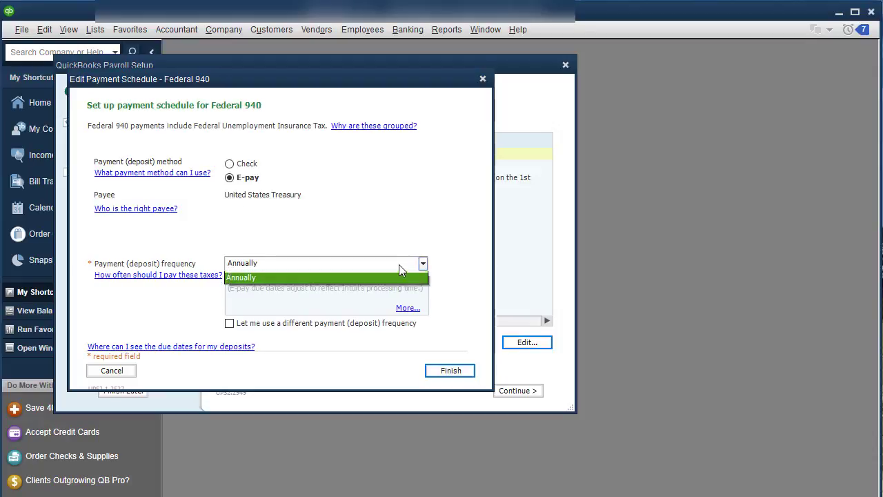
left_click(236, 277)
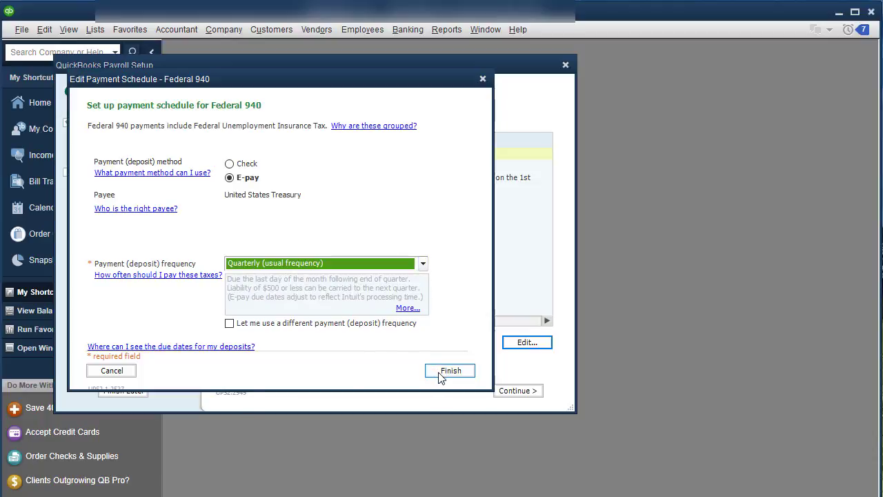
left_click(367, 325)
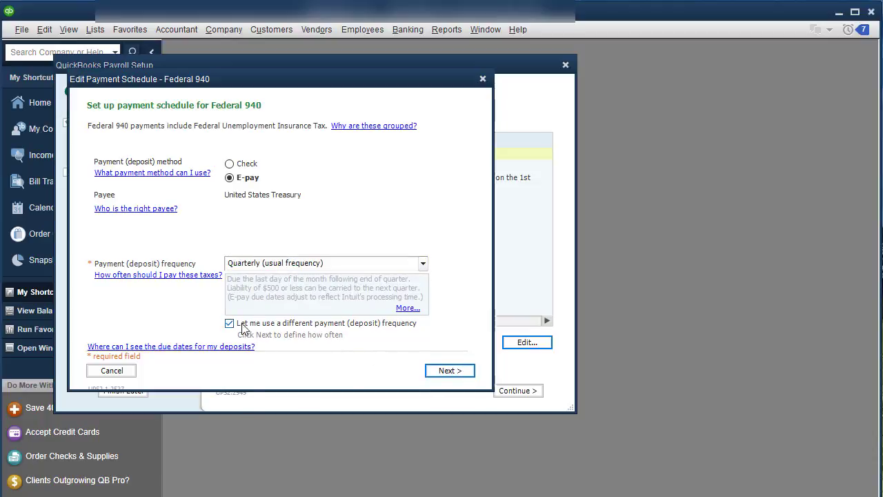
left_click(330, 324)
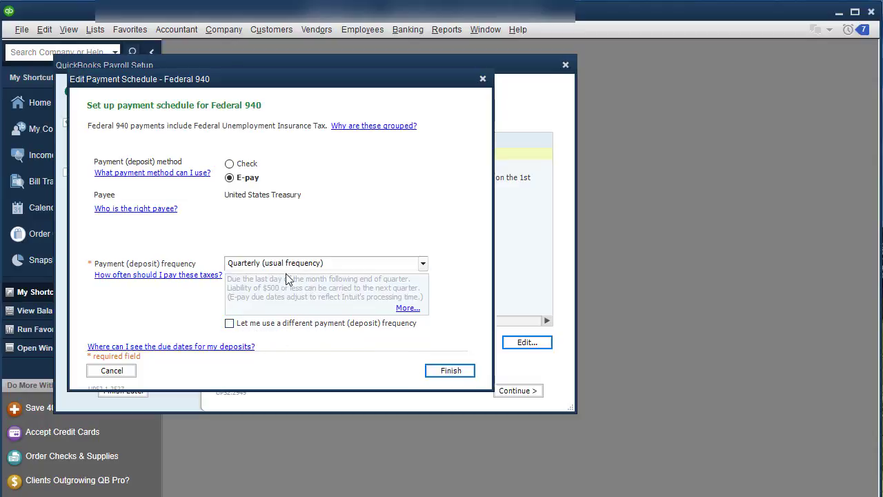
left_click(246, 164)
left_click(252, 178)
Read the help on choosing a payment method and on e-payment processing, and save the Federal 940 payment schedule
left_click(164, 180)
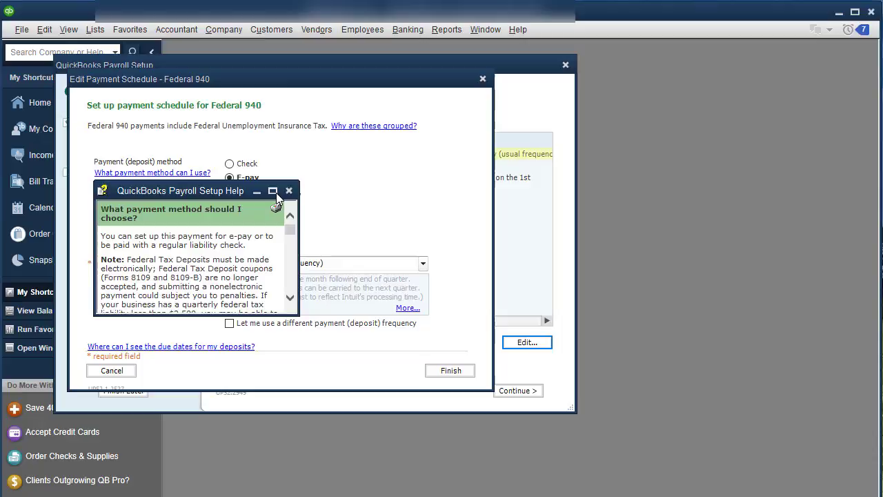
left_click(273, 191)
left_click(80, 131)
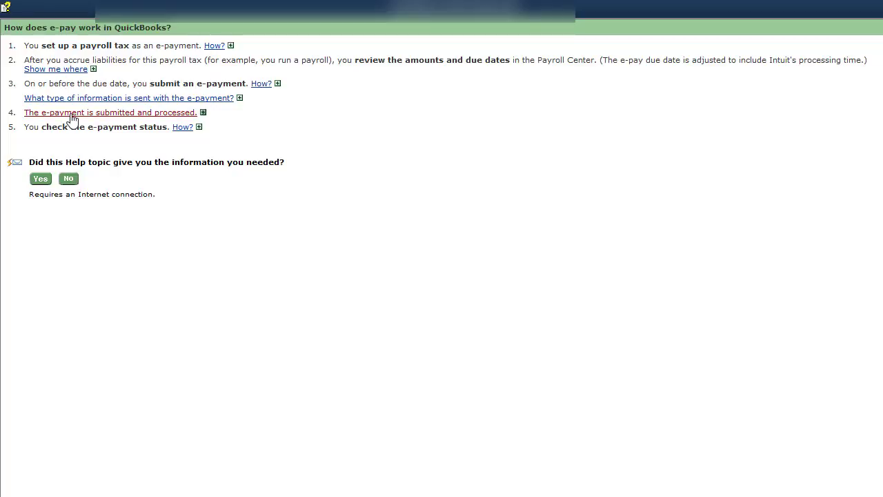
left_click(203, 113)
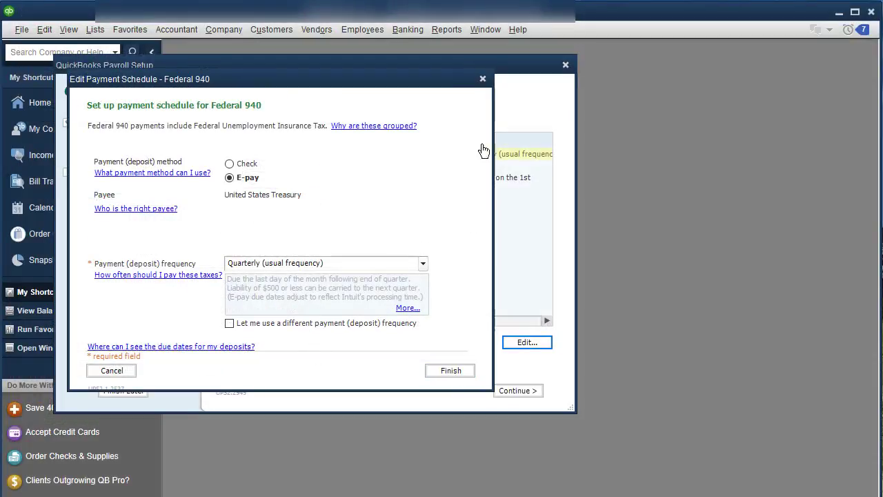
left_click(458, 373)
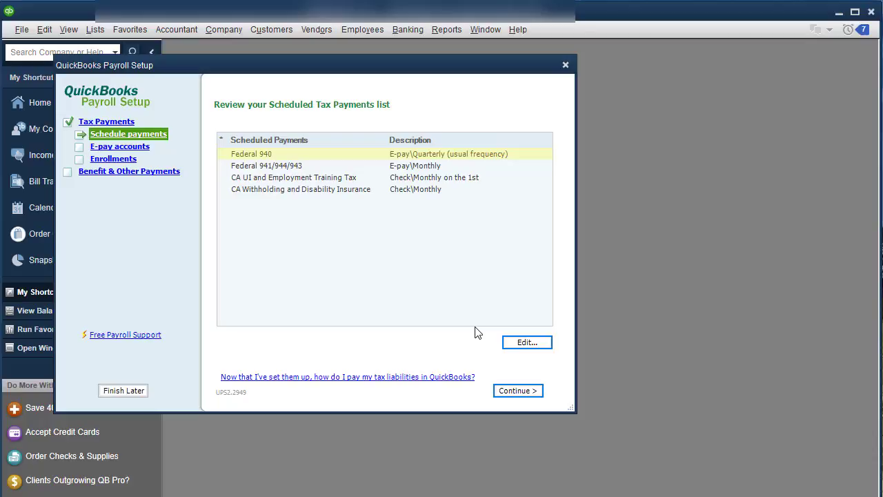
Review the Federal 941/944/943 payment schedule and save it with the E-pay method and Monthly deposit frequency
left_click(424, 166)
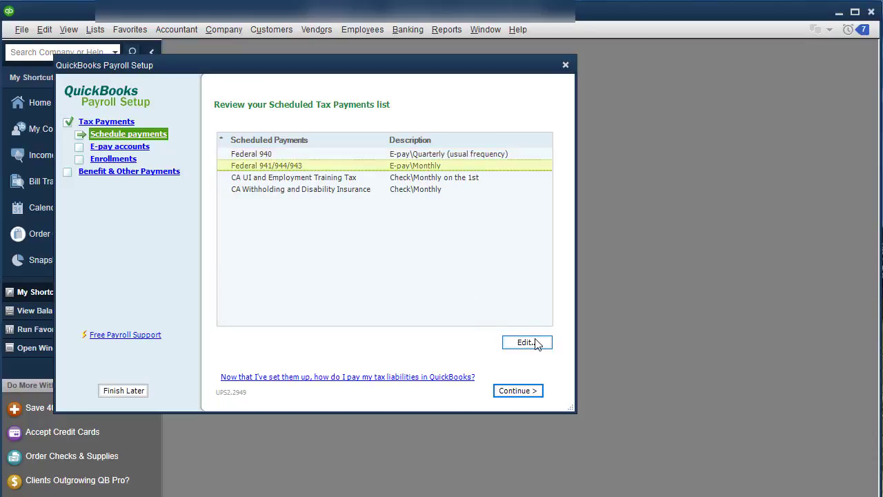
left_click(527, 343)
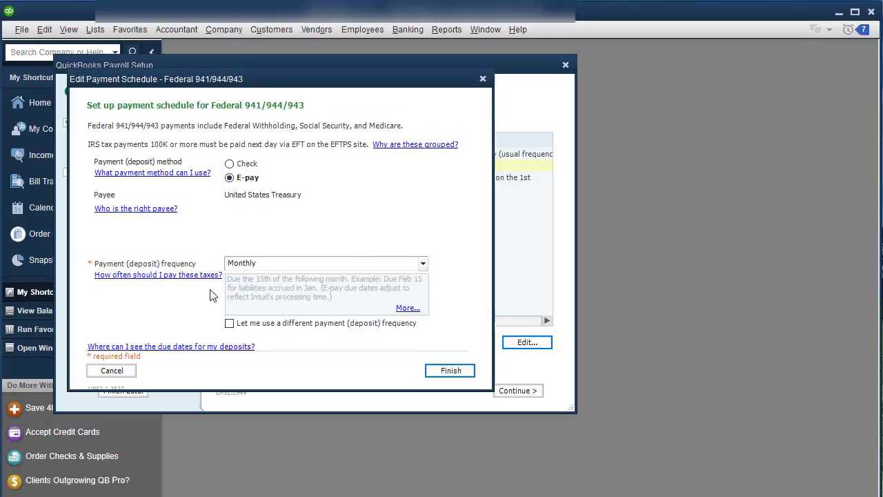
left_click(424, 267)
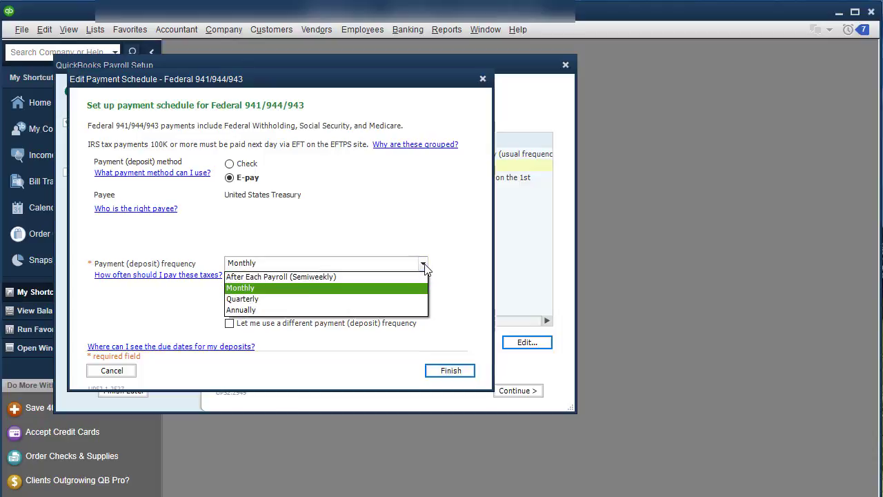
left_click(423, 267)
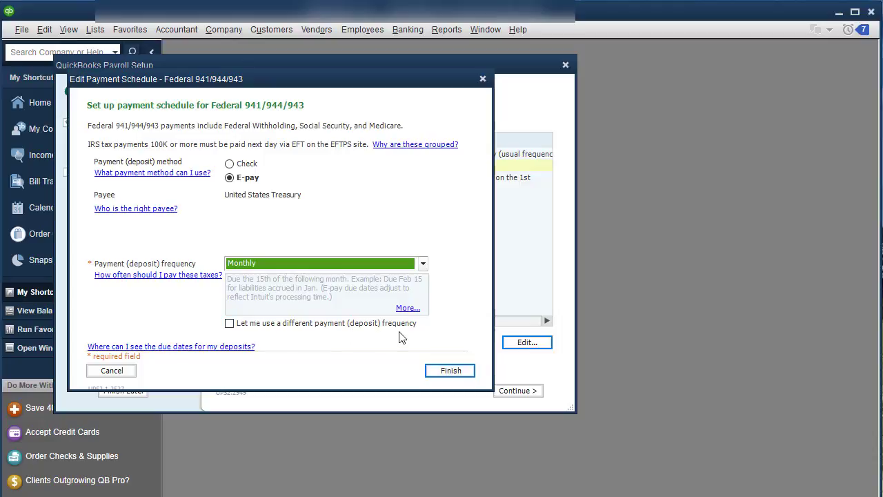
left_click(451, 370)
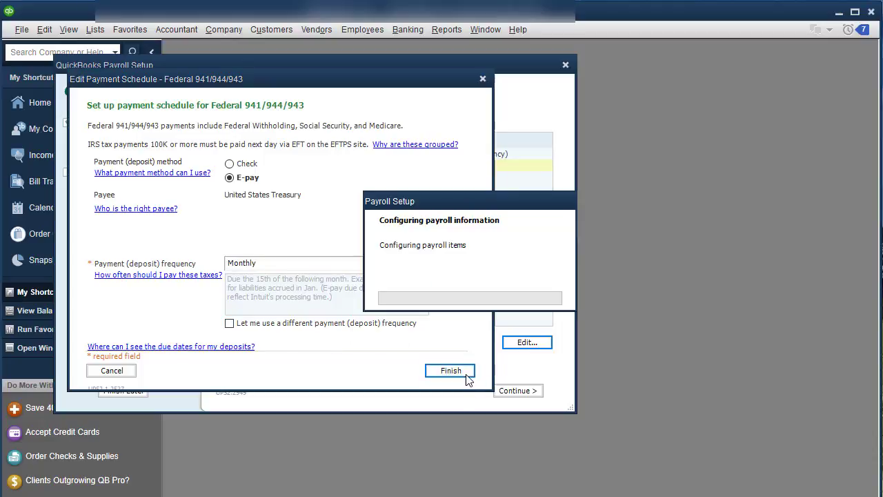
Switch the CA UI and Employment Training Tax schedule to E-pay with the Quarterly (usual frequency) option
left_click(447, 182)
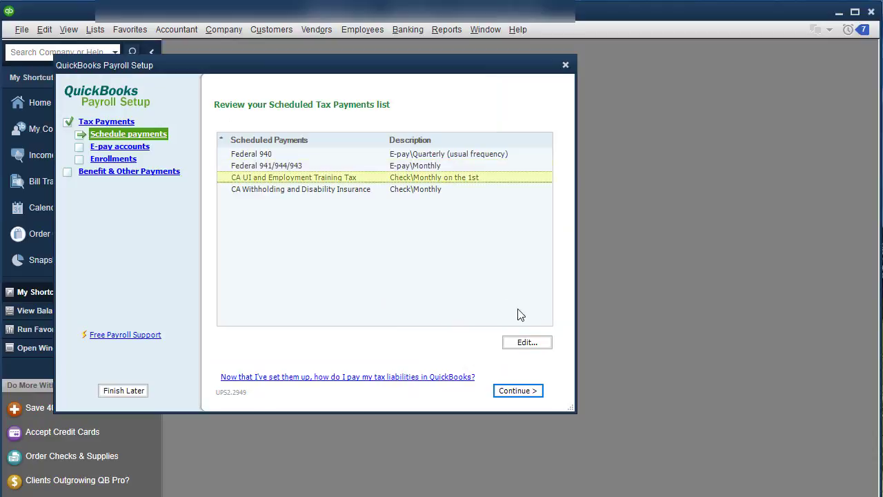
left_click(531, 347)
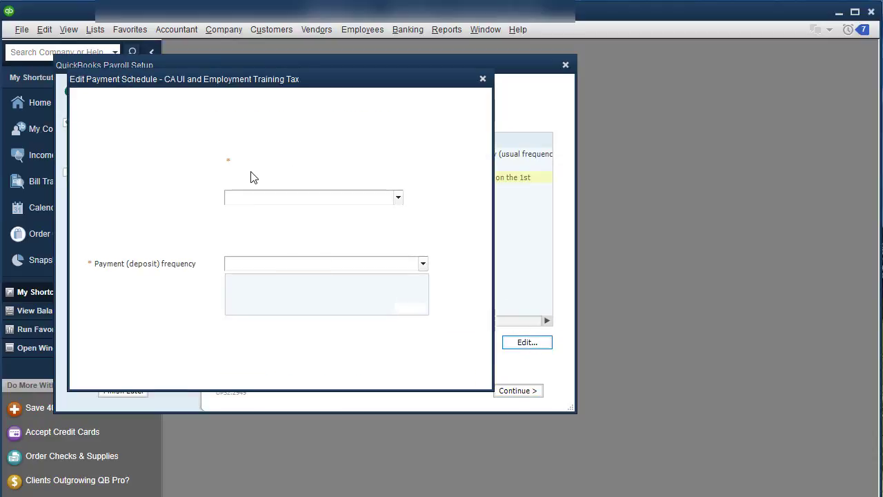
left_click(252, 181)
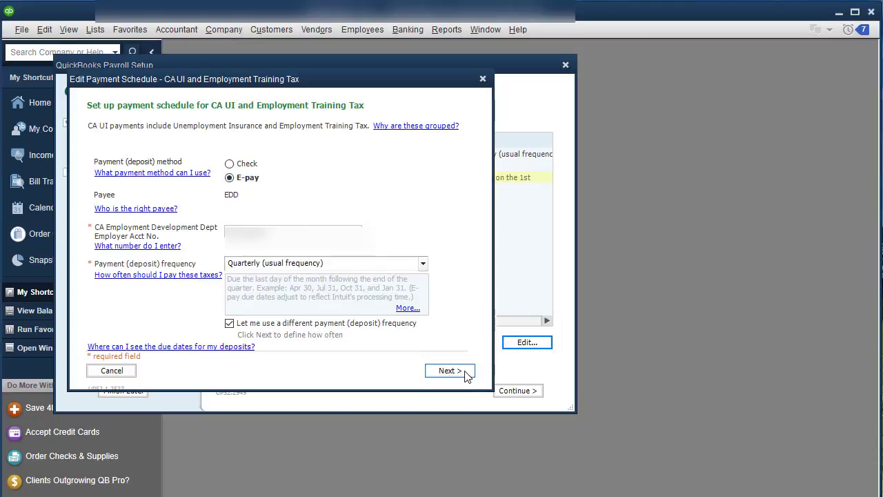
left_click(464, 370)
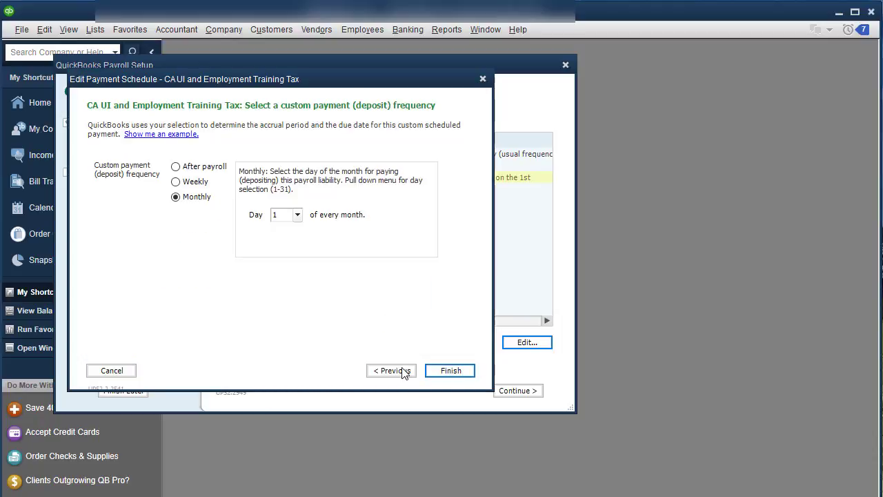
left_click(403, 371)
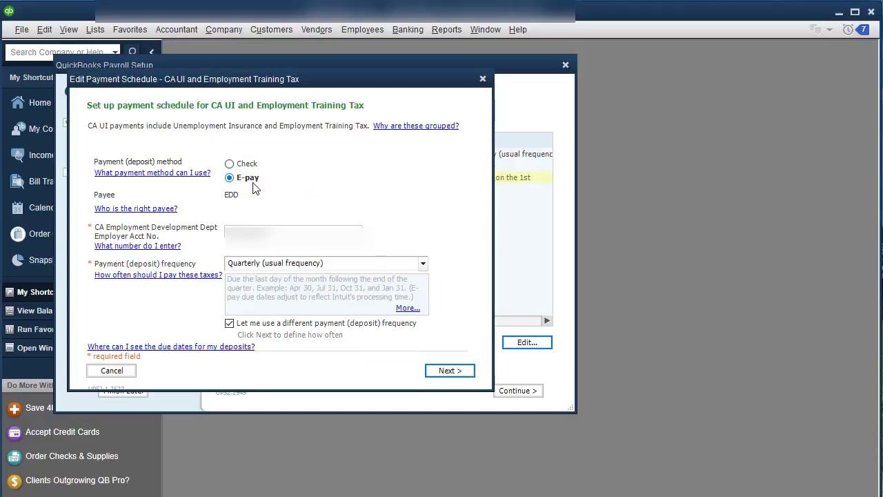
left_click(312, 266)
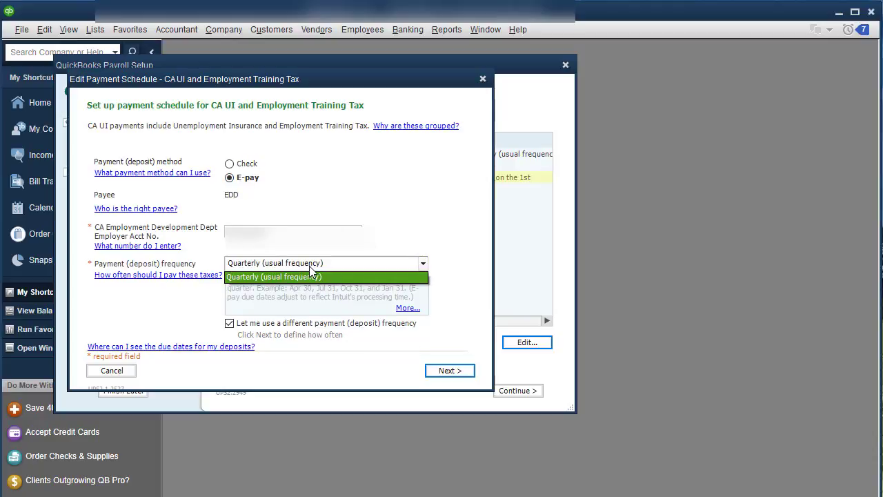
left_click(309, 267)
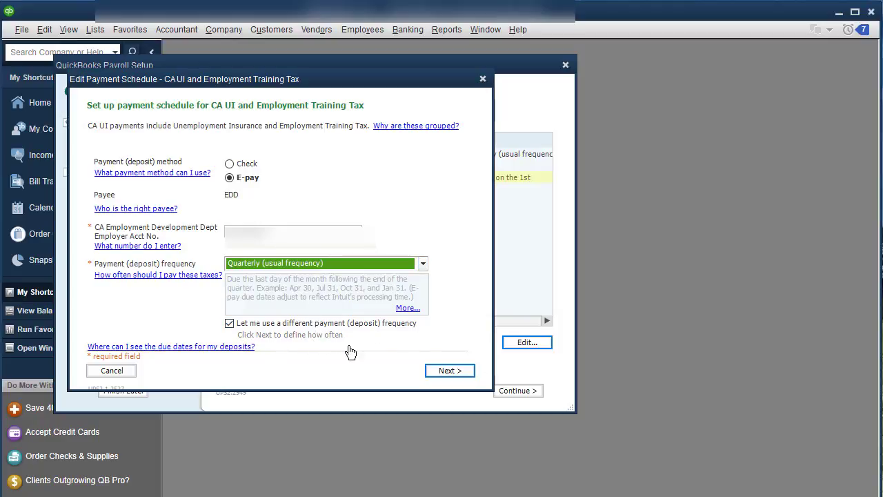
Set the custom monthly deposit for CA UI and Employment Training Tax to day 14 of every month and save the schedule
left_click(446, 372)
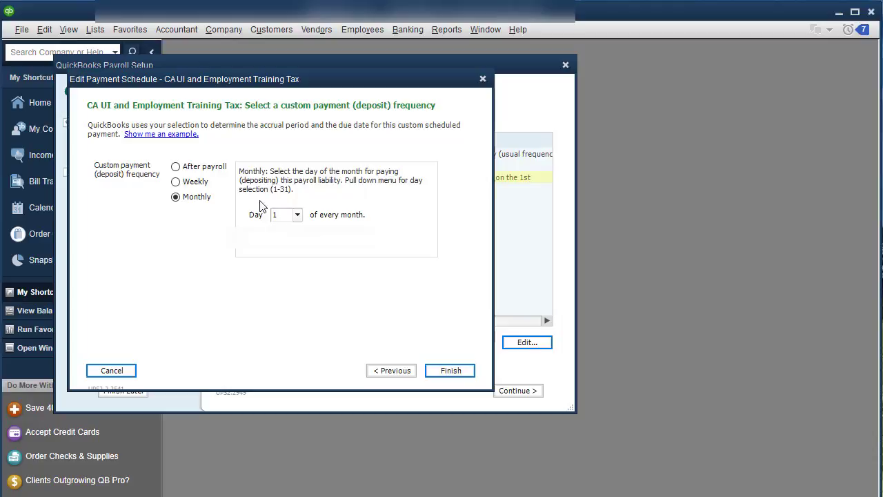
left_click(299, 217)
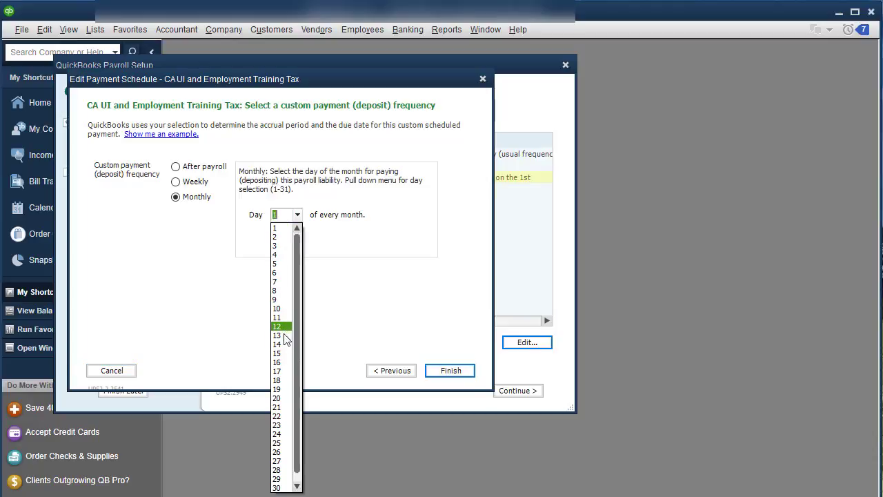
left_click(283, 344)
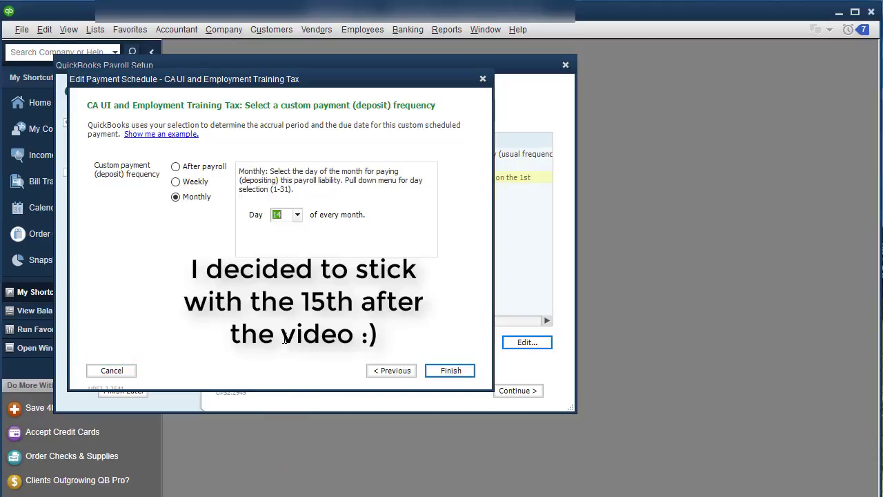
left_click(465, 374)
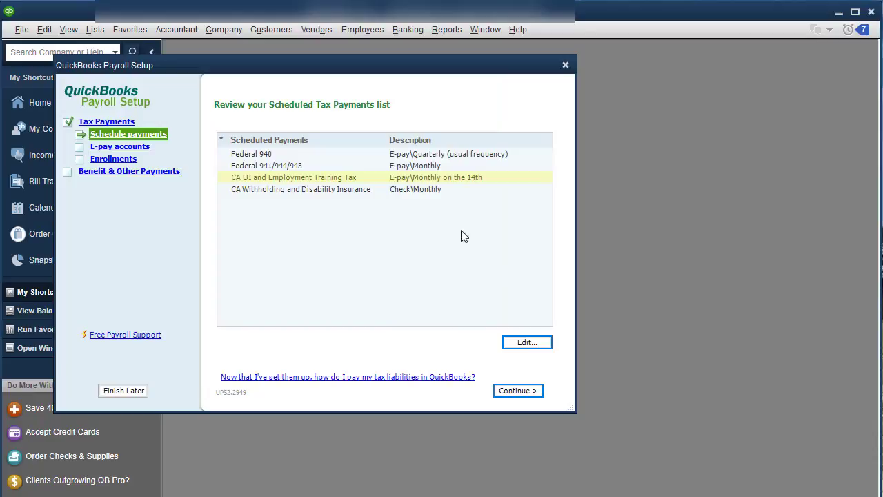
Switch the CA Withholding and Disability Insurance schedule to E-pay with Monthly frequency, and proceed to the e-payment bank accounts list
left_click(441, 190)
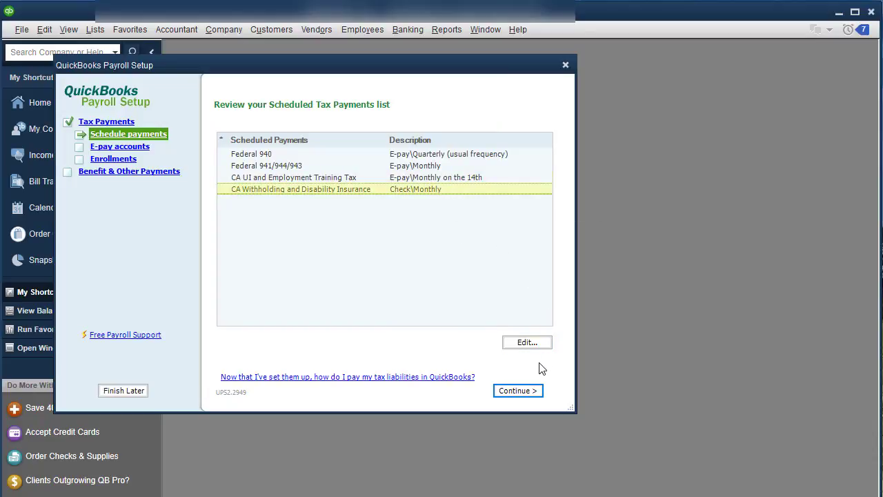
left_click(546, 344)
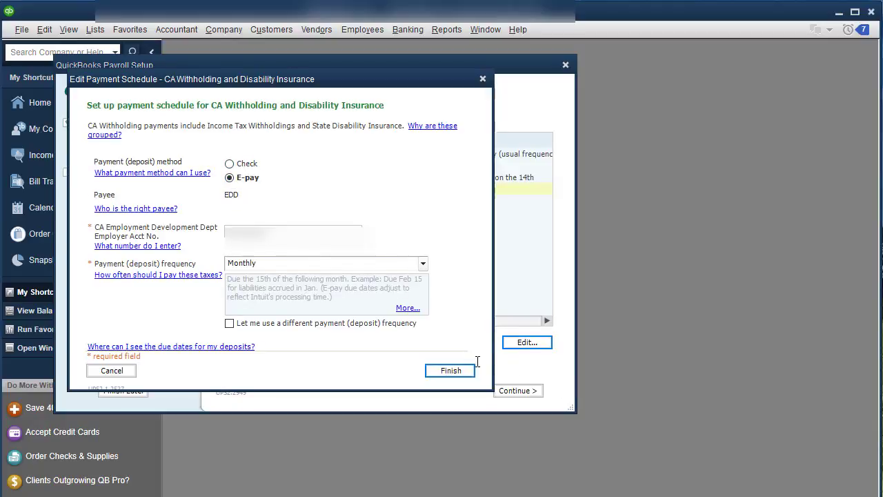
left_click(357, 324)
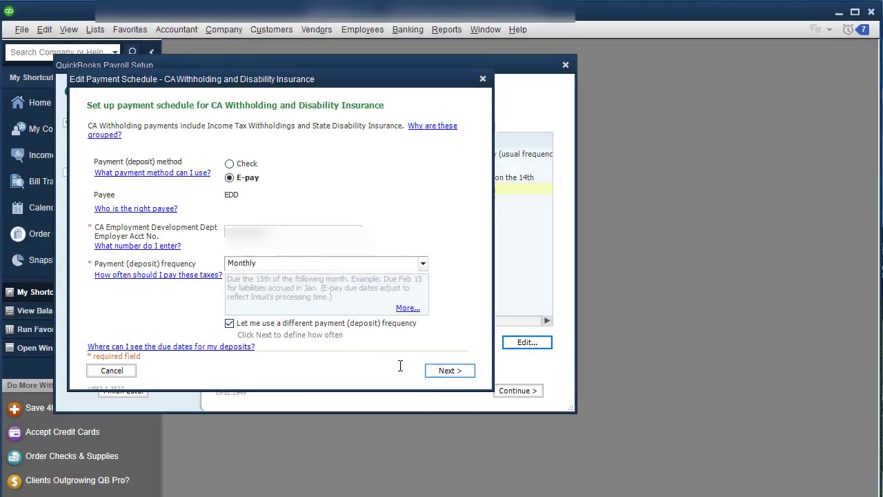
left_click(316, 326)
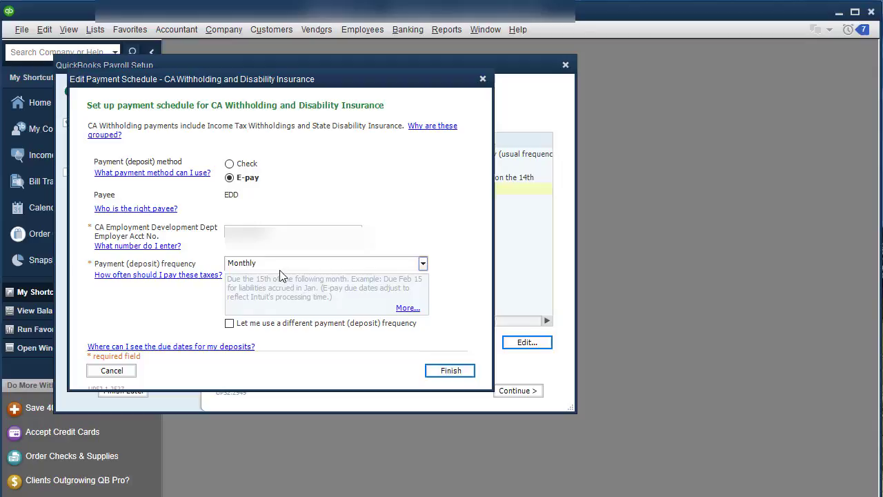
left_click(464, 372)
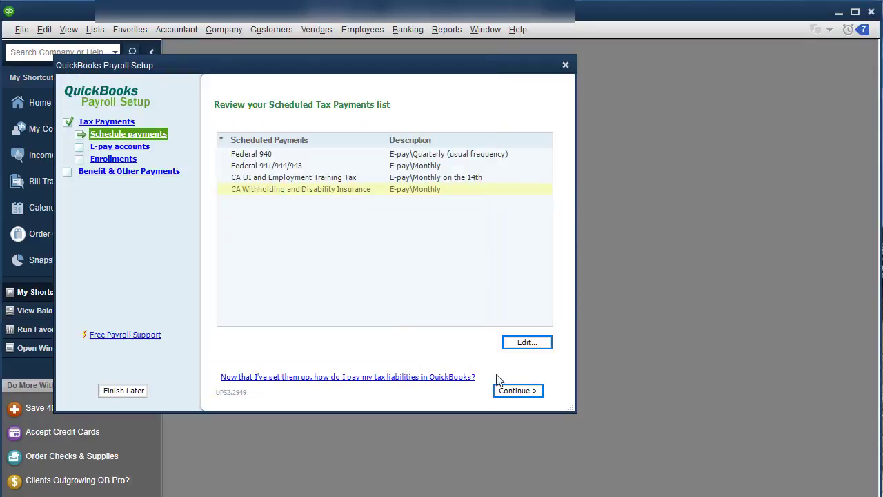
left_click(533, 395)
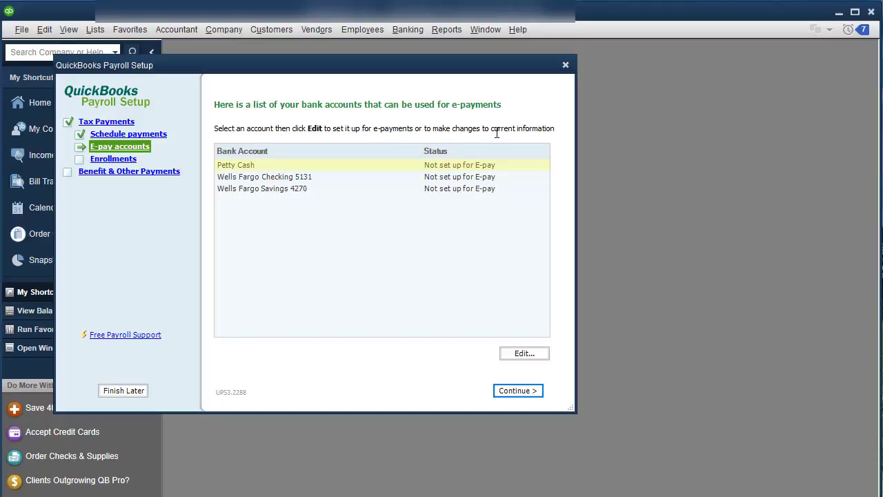
Set up the Wells Fargo Checking bank account for e-payments with the Checking account type, and finish the account setup
left_click(298, 179)
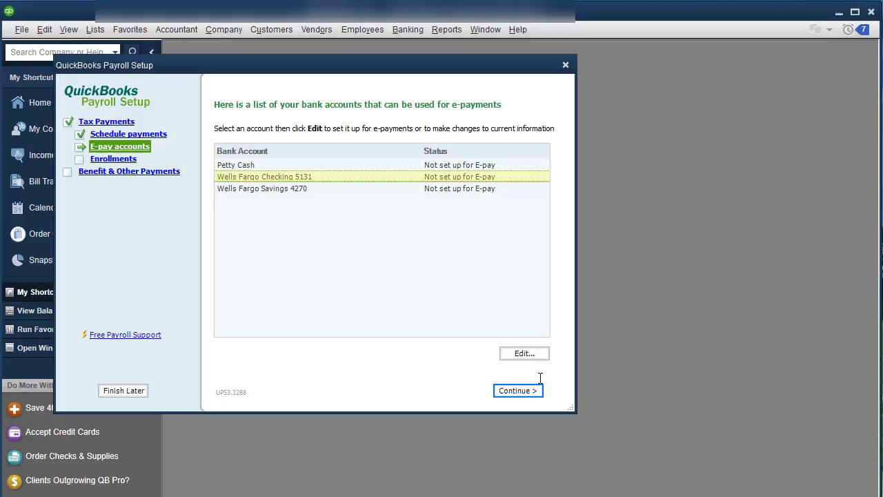
left_click(535, 355)
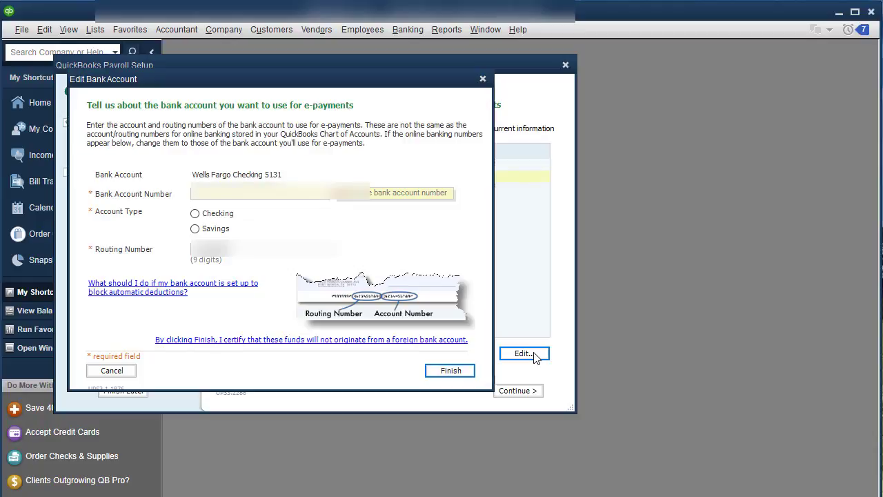
key("Tab")
key("space")
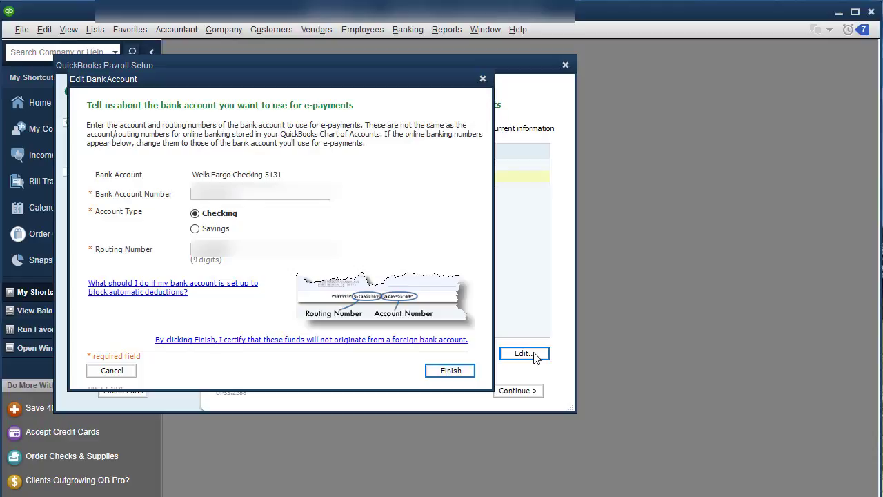
left_click(449, 372)
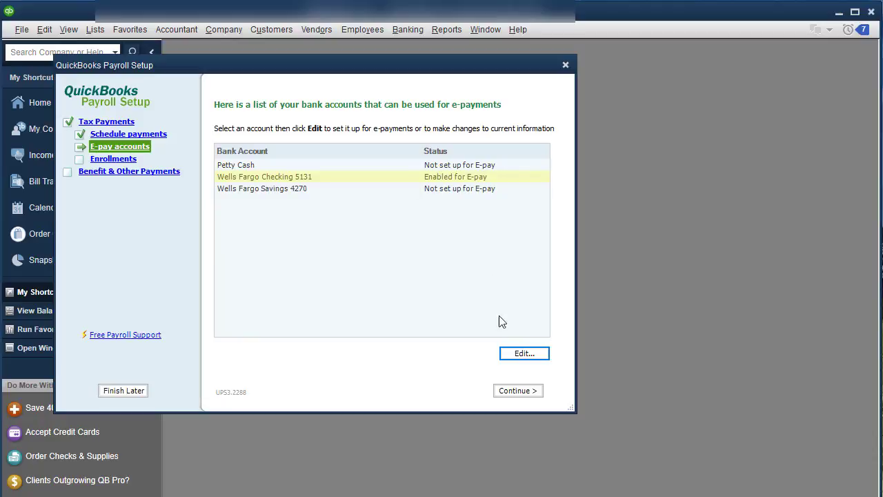
Proceed to the agency enrollments and read through the IRS and CA Employment Development Dept. enrollment instructions
left_click(519, 395)
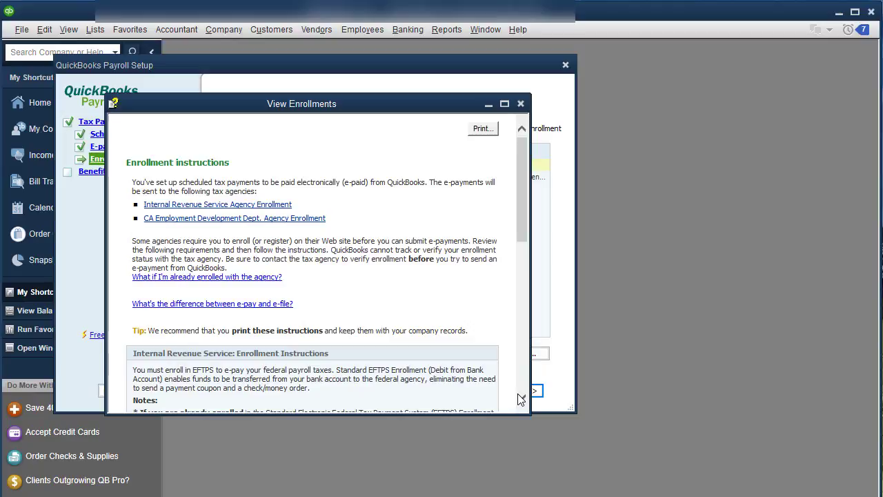
scroll(407, 342, "down", 3)
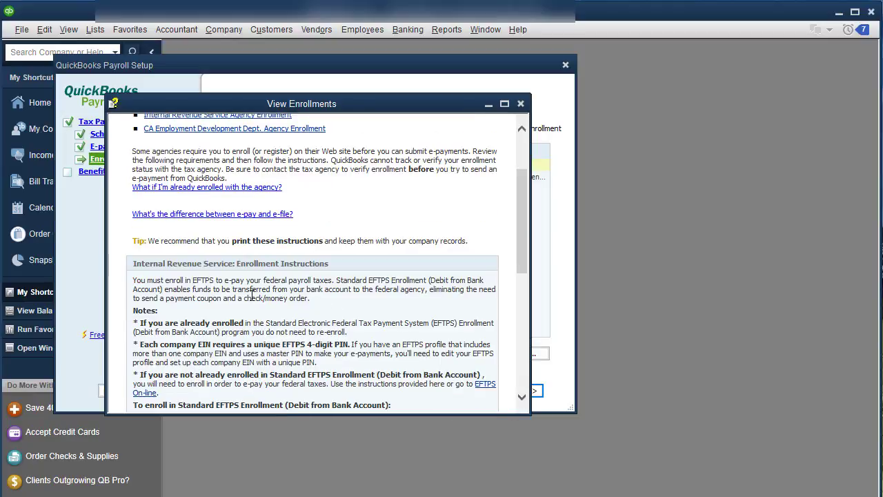
scroll(217, 325, "down", 3)
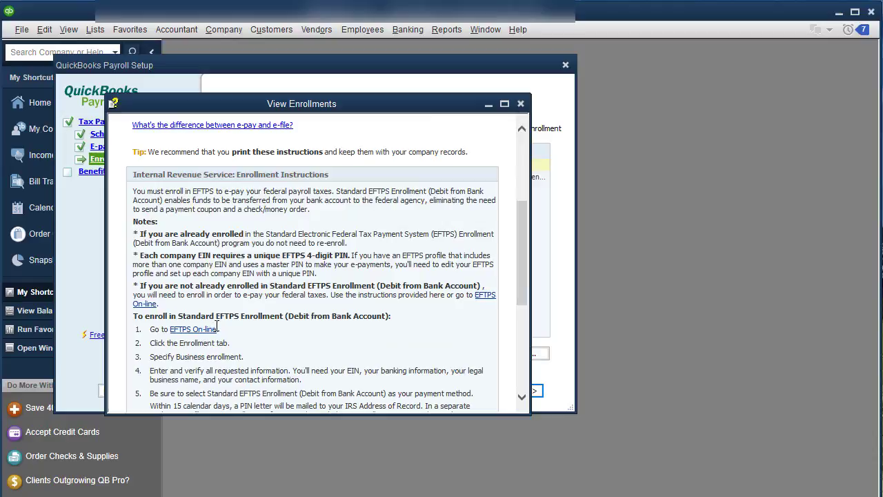
scroll(330, 331, "down", 3)
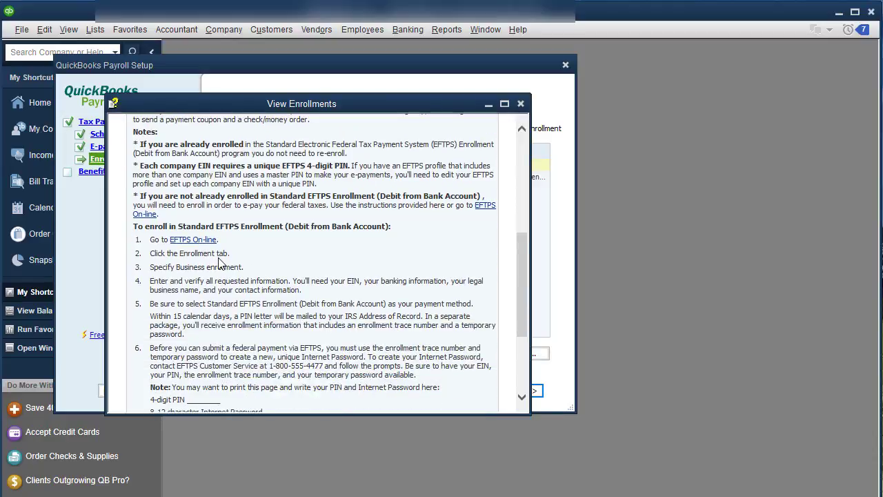
scroll(250, 345, "down", 5)
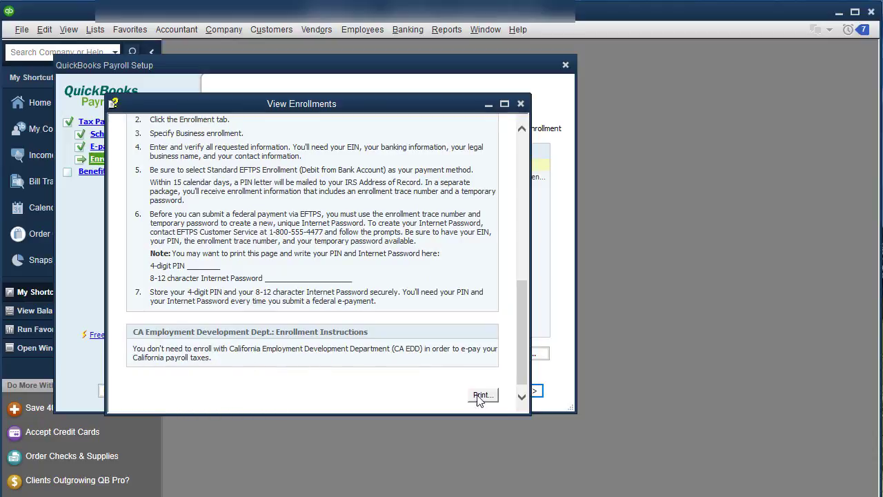
left_click(521, 104)
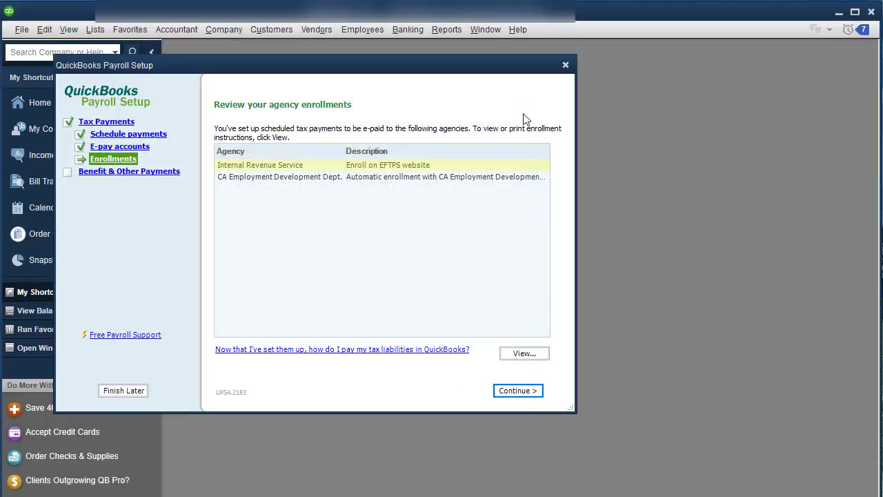
Pass through the Benefit & Other Payments section without scheduling any payments, and finish the payroll setup
left_click(518, 392)
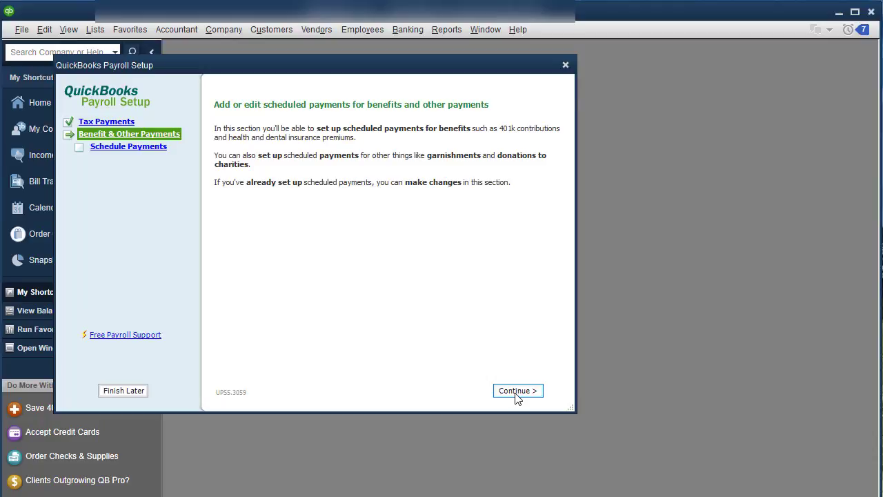
left_click(517, 394)
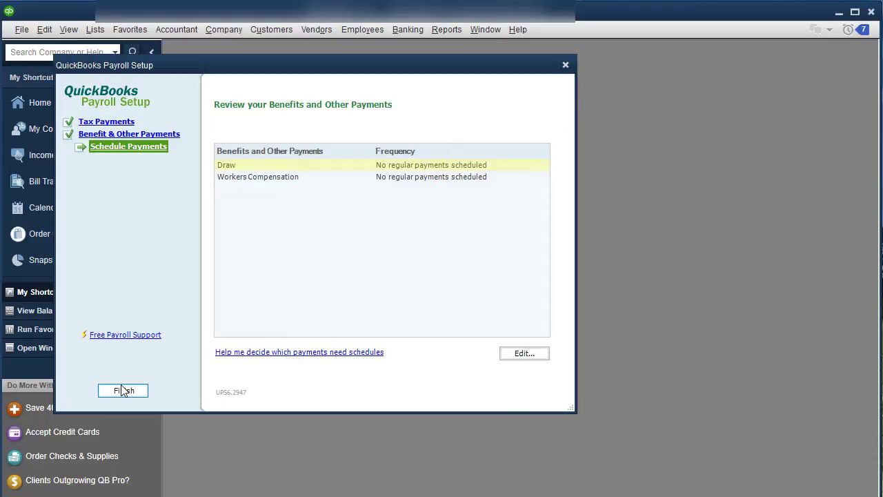
left_click(123, 391)
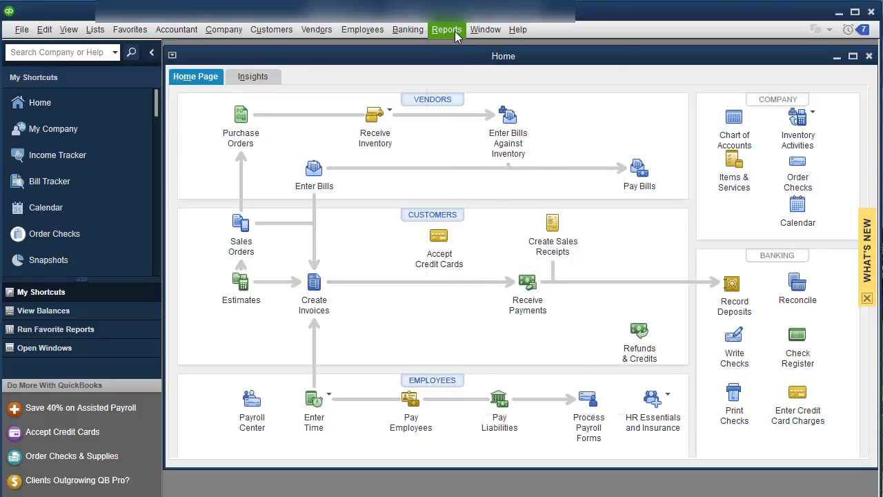
left_click(447, 30)
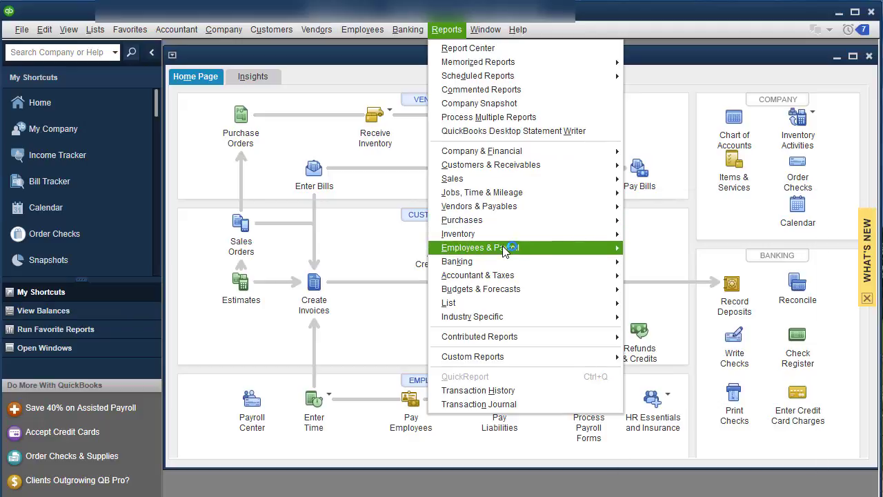
mouse_move(570, 248)
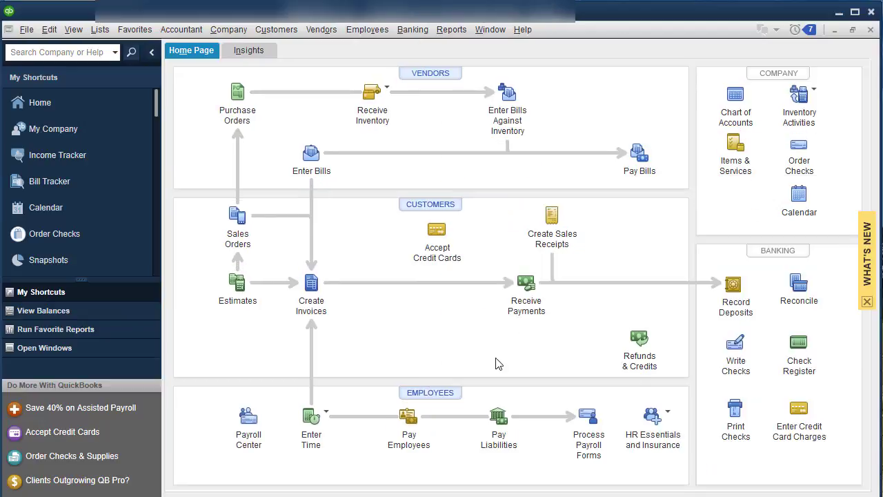
Mark the Jan 2017 CA Withholding and Disability, CA UI and Employment Training, and Federal 941/944/943 liabilities, and open them for payment
left_click(499, 417)
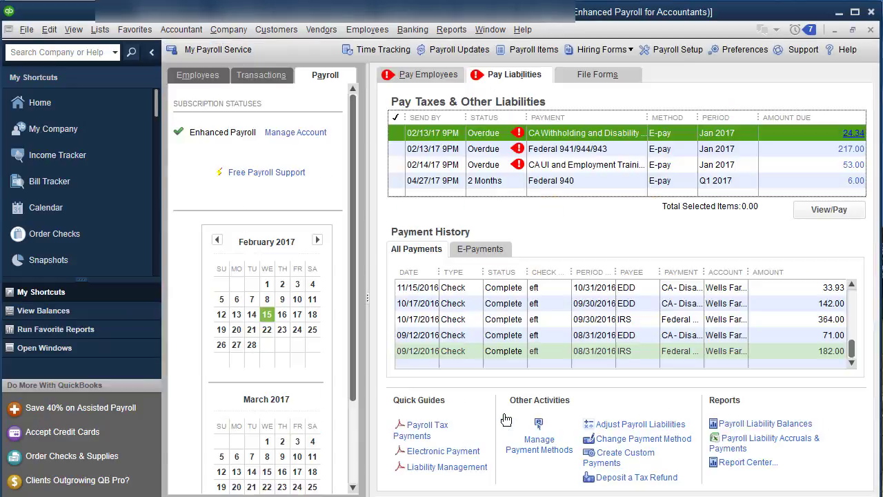
left_click(399, 134)
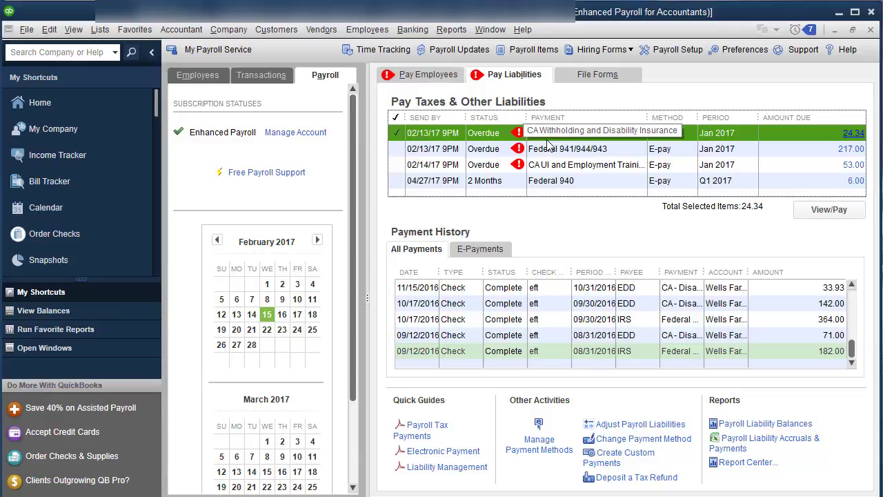
left_click(399, 166)
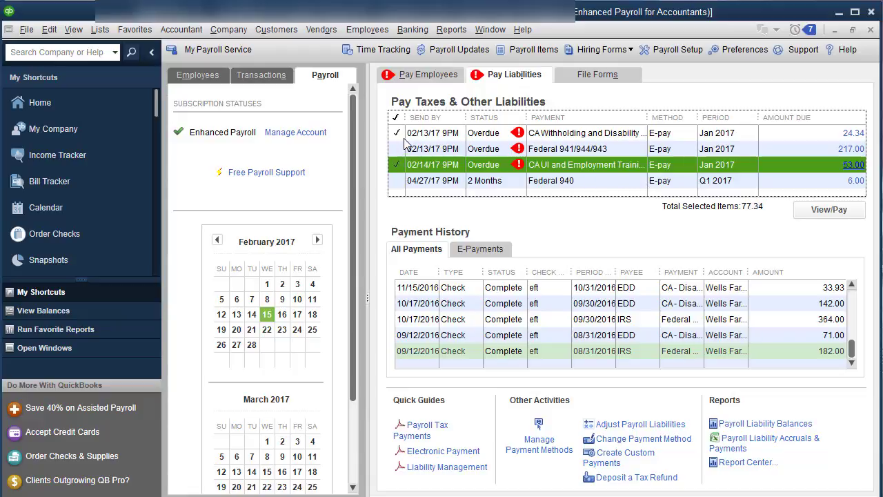
left_click(405, 148)
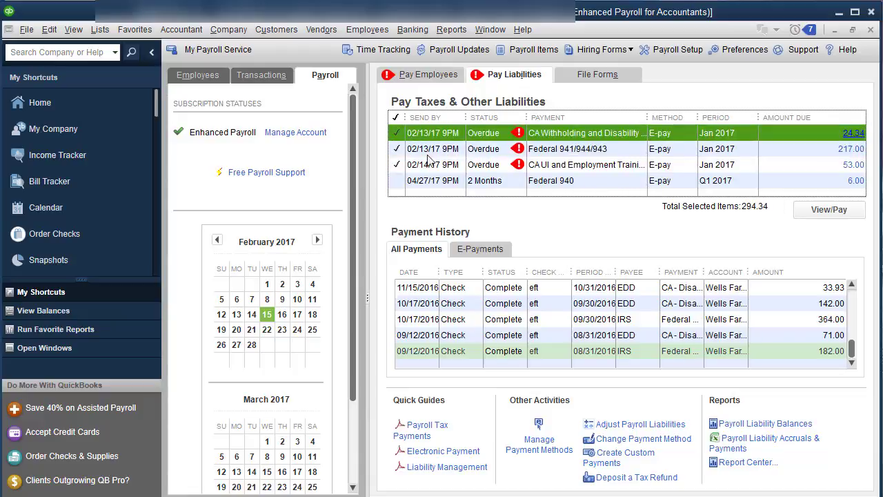
left_click(829, 211)
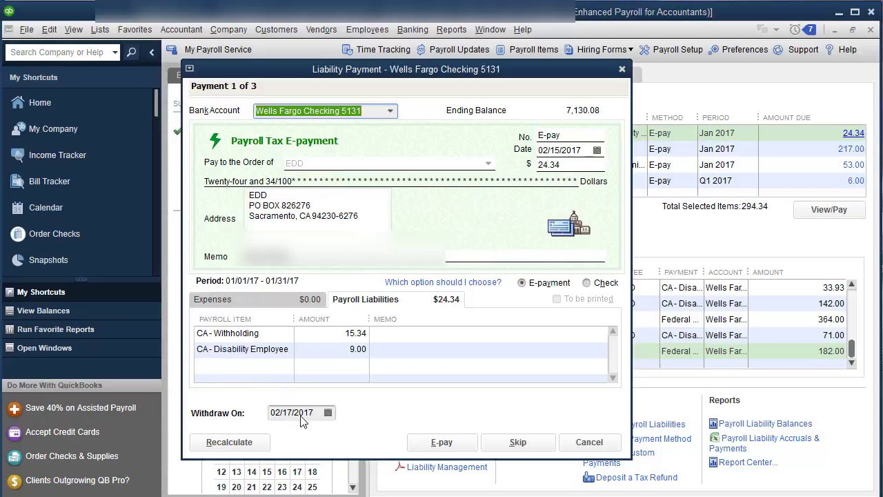
Submit the Jan 2017 CA Withholding and Disability Insurance e-payment to the EDD and print one copy of its confirmation
left_click(453, 444)
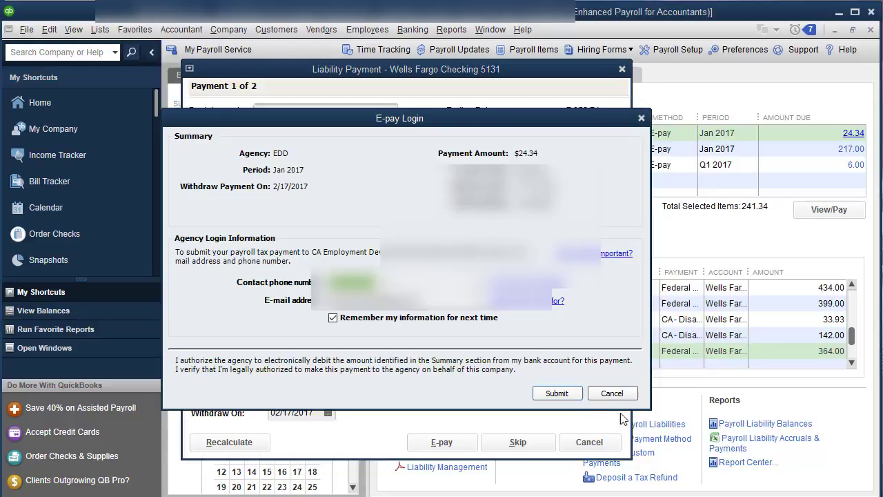
left_click(539, 394)
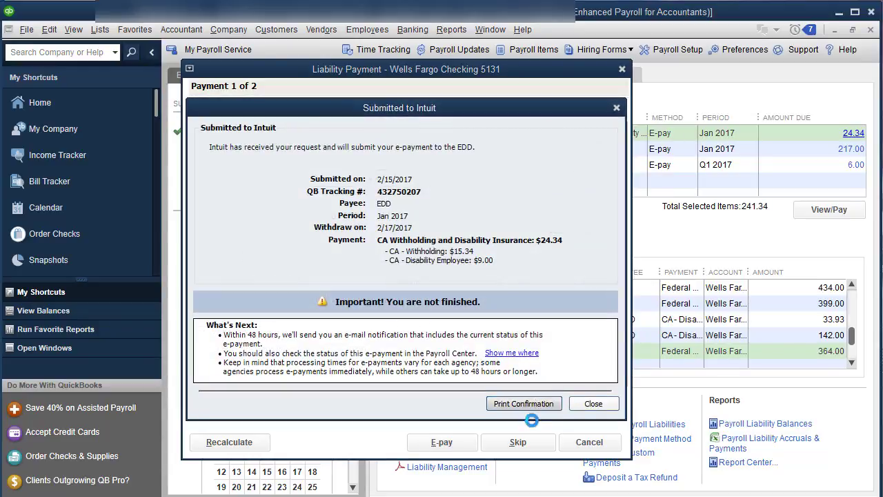
left_click(524, 405)
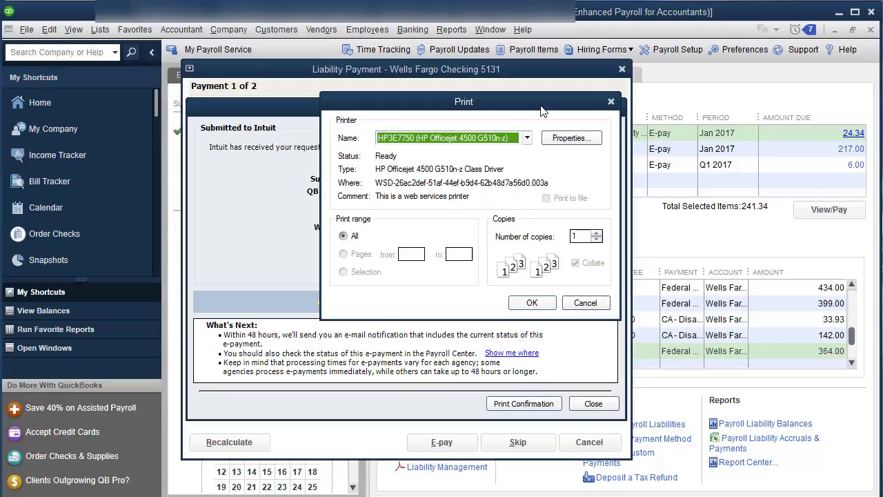
left_click_drag(542, 110, 512, 135)
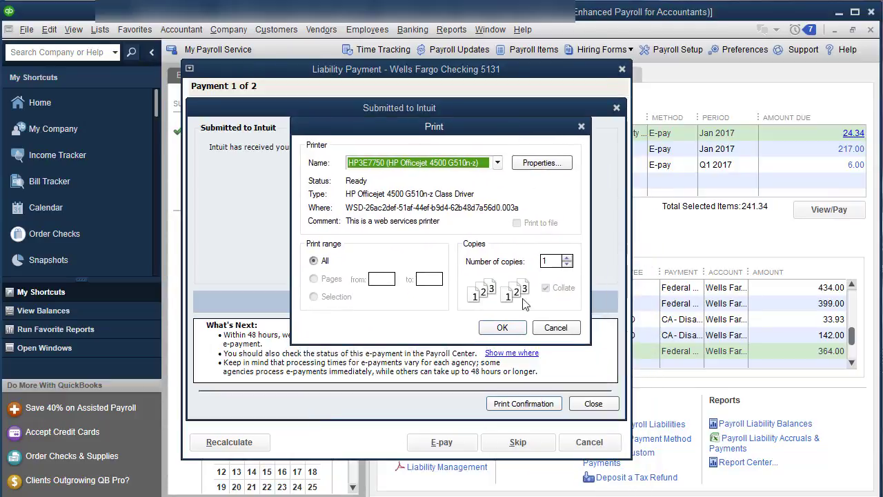
left_click(512, 333)
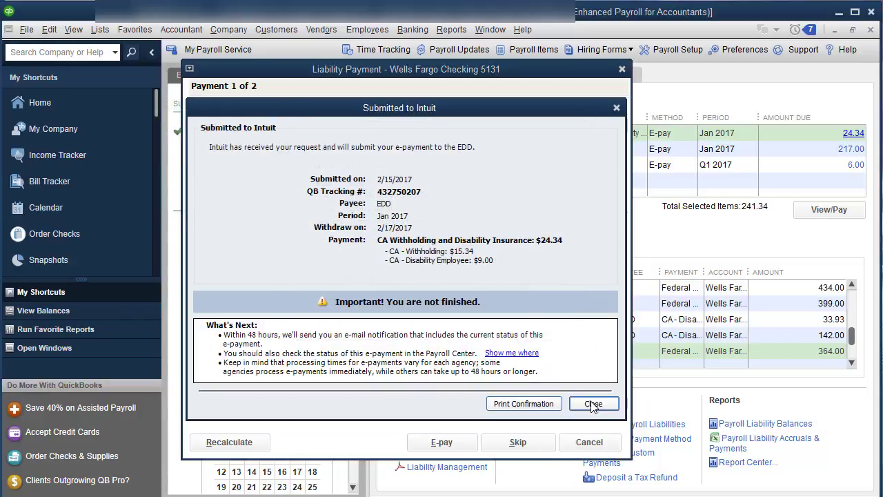
left_click(594, 404)
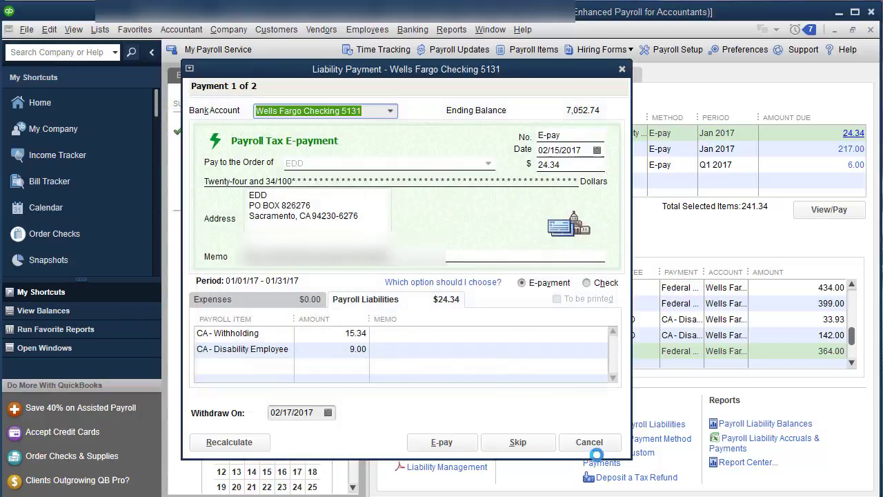
Submit the Jan 2017 Federal 941 Tax Deposit e-payment with the EFTPS PIN and Internet password, and print its confirmation
left_click(517, 442)
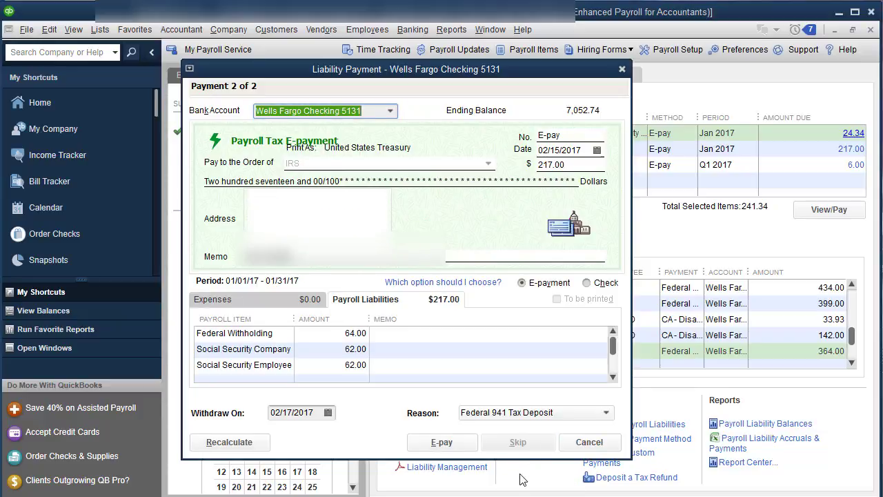
left_click(442, 445)
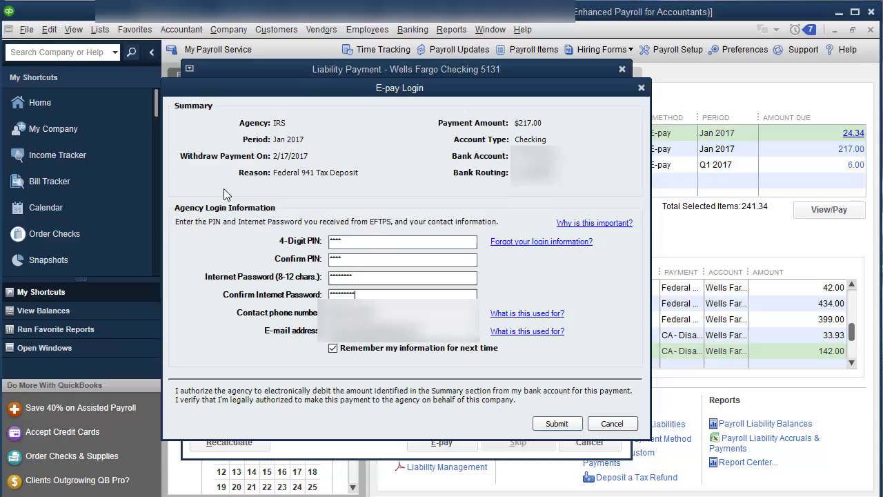
left_click(547, 424)
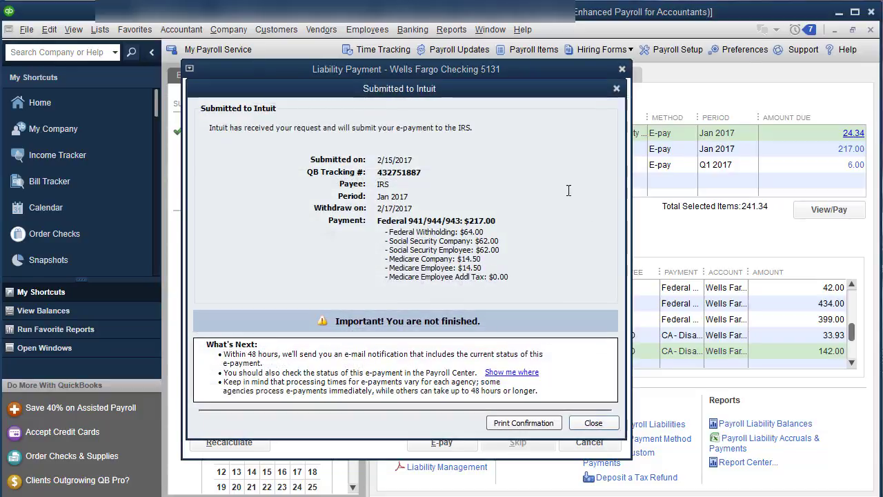
left_click(521, 425)
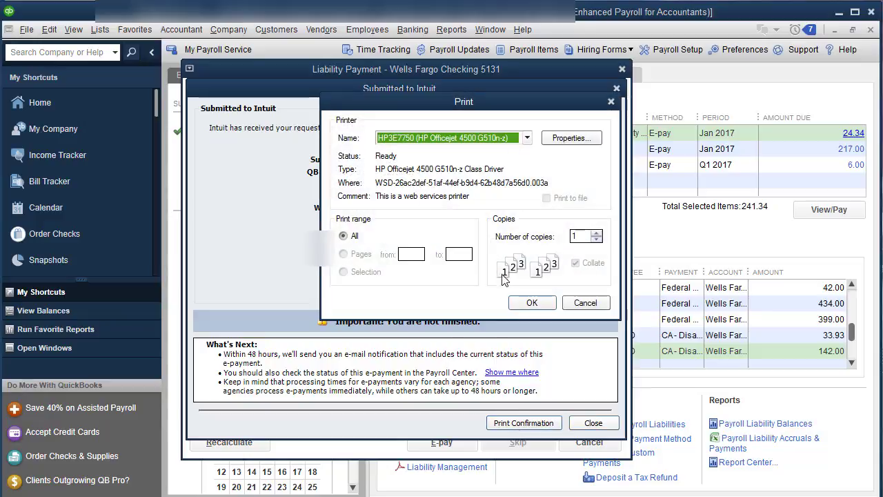
left_click(530, 303)
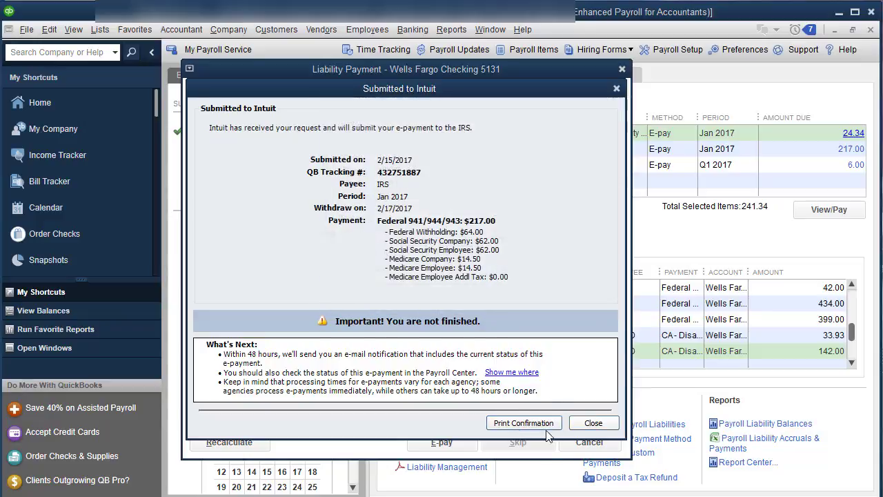
left_click(594, 426)
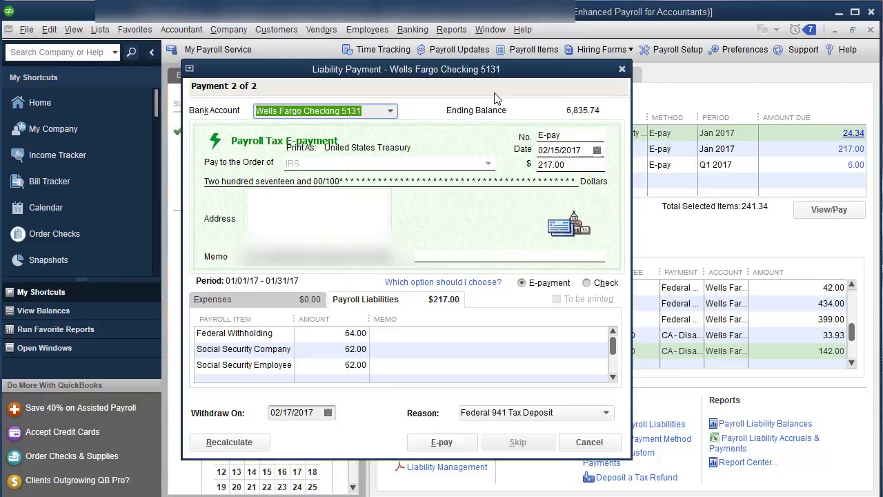